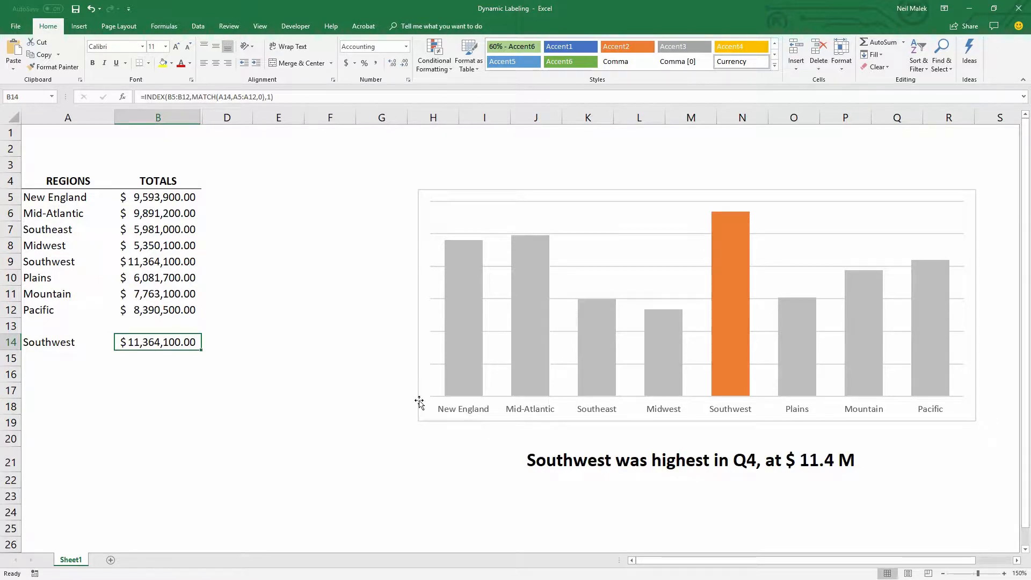
Recalculate the workbook twice to generate new random totals for the regions
left_click(167, 250)
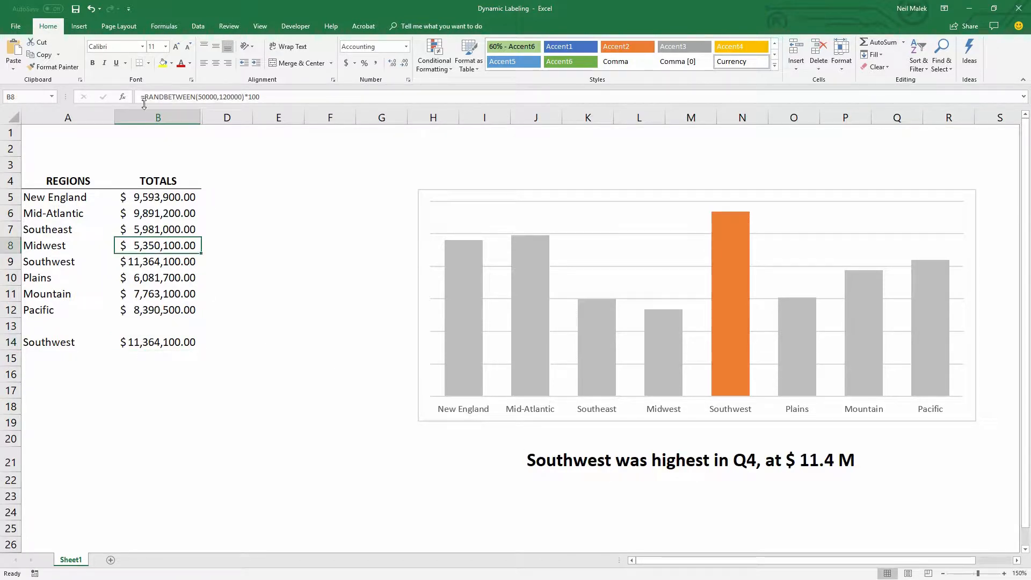
left_click(163, 26)
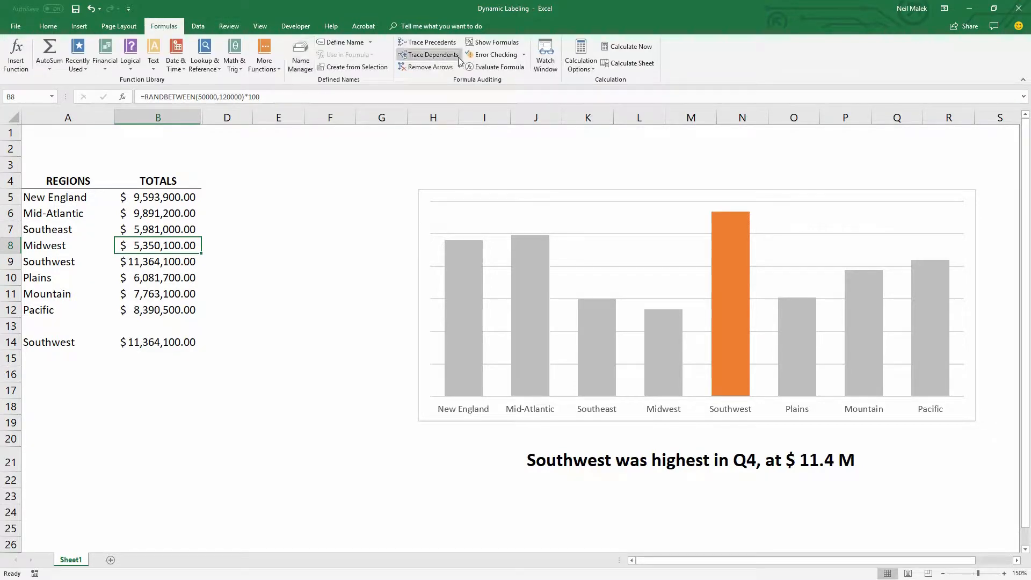
left_click(614, 47)
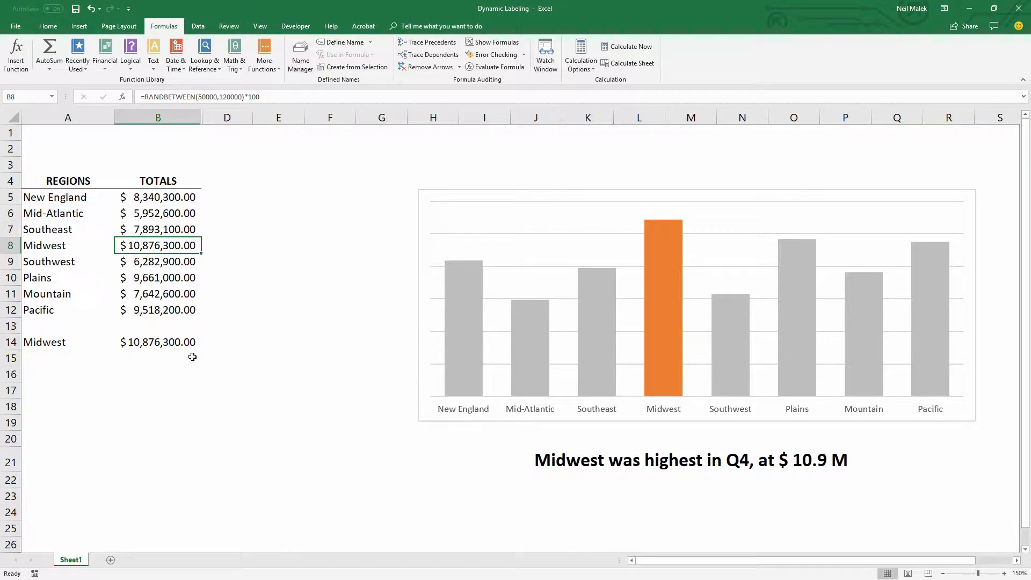
left_click(638, 51)
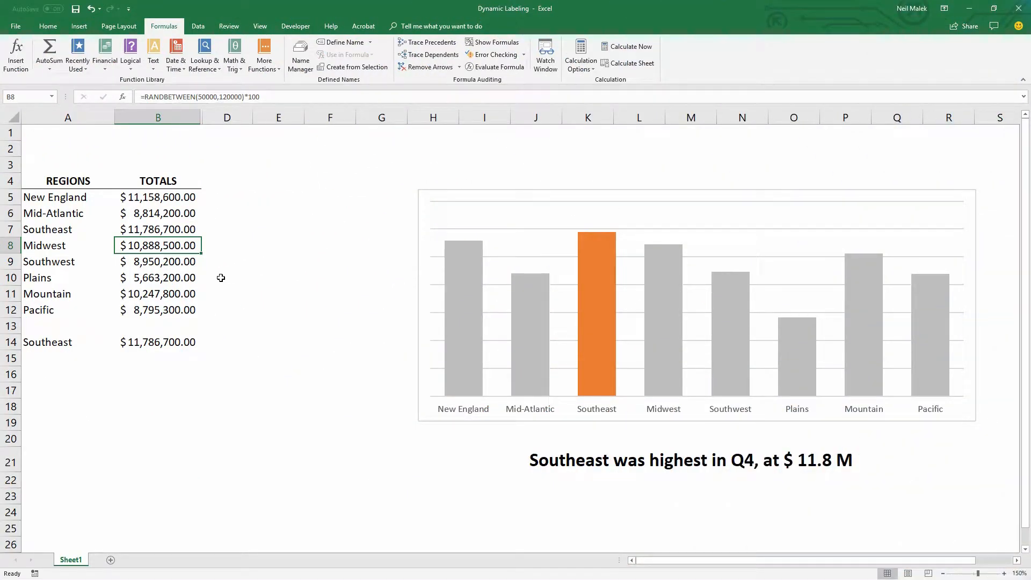
Examine the formulas behind the highest region in A14, the total in B7 and the highest total in B14
left_click(51, 346)
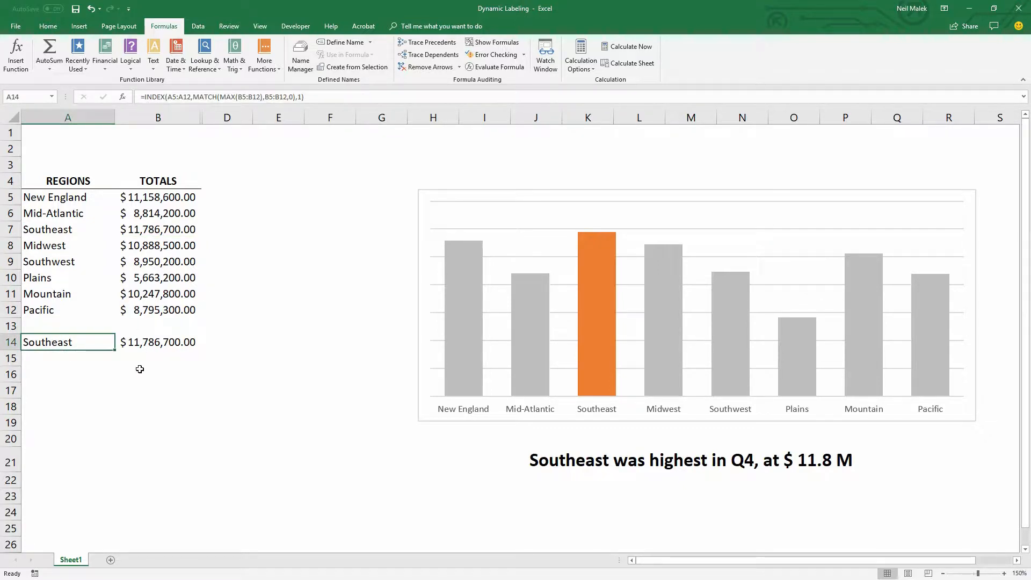
left_click(140, 231)
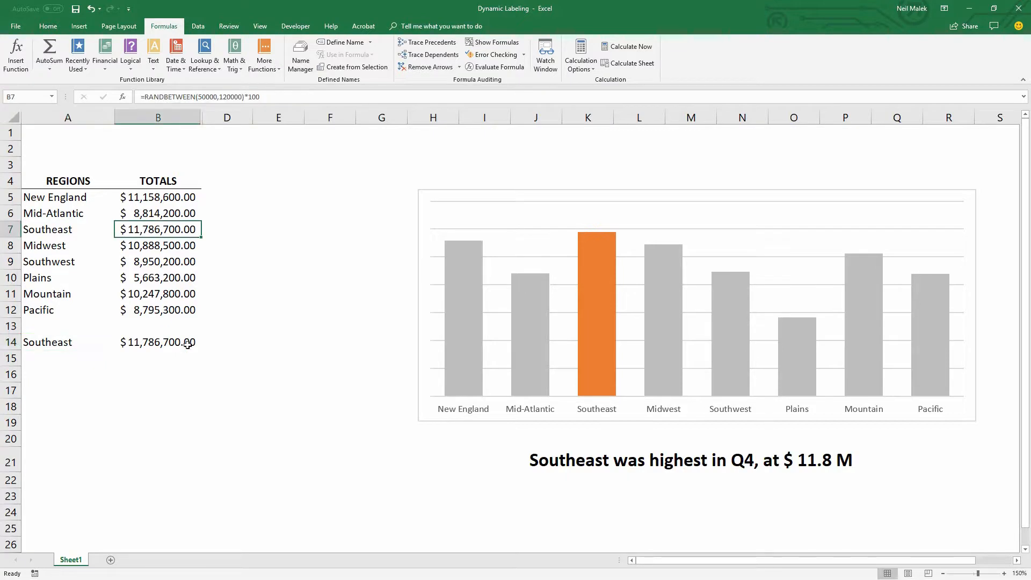
left_click(161, 343)
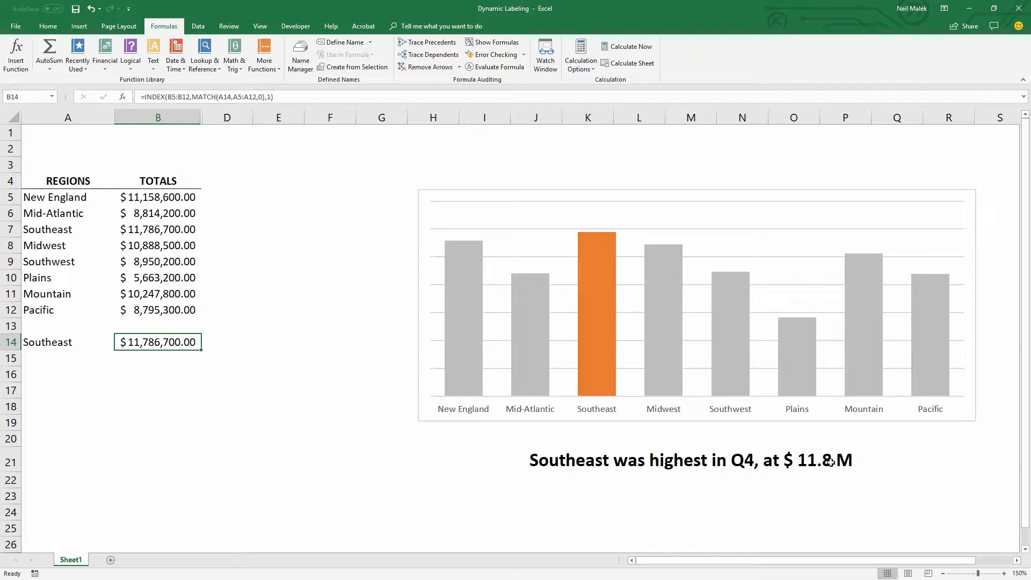
Open the chart label formula in H21, try removing its TEXT function for B14, and discard the edit
left_click(439, 461)
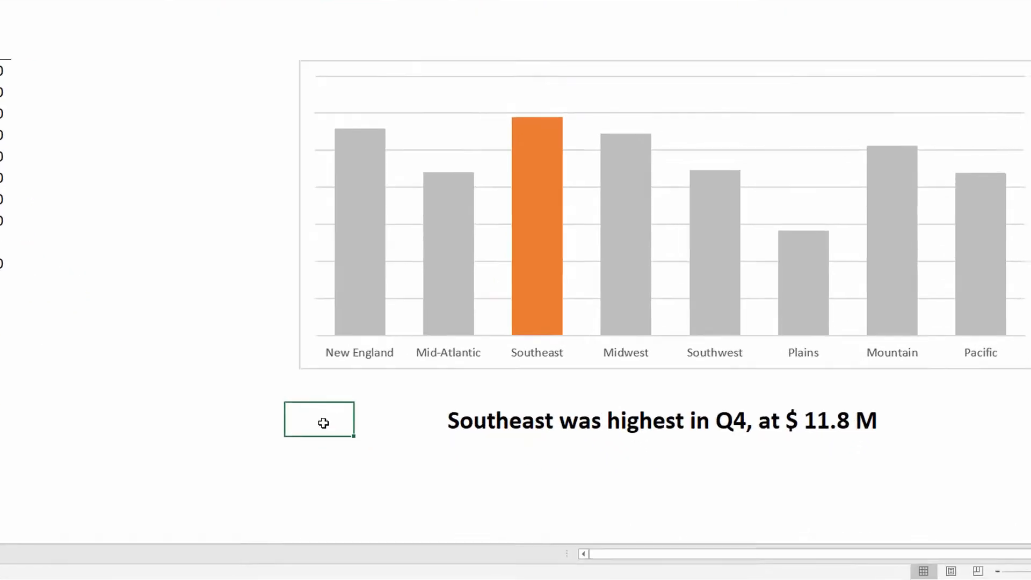
double_click(437, 461)
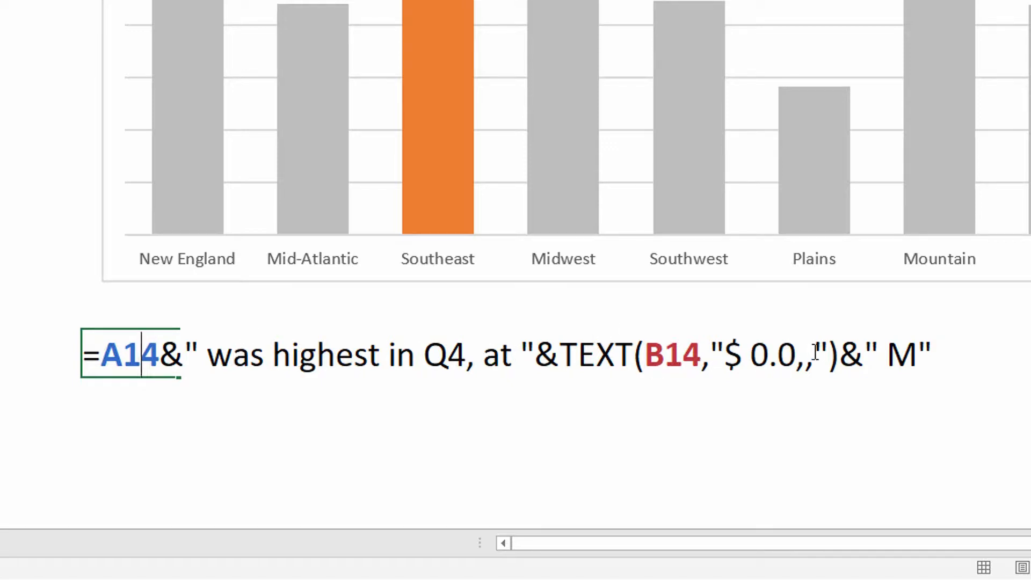
left_click_drag(827, 353, 559, 356)
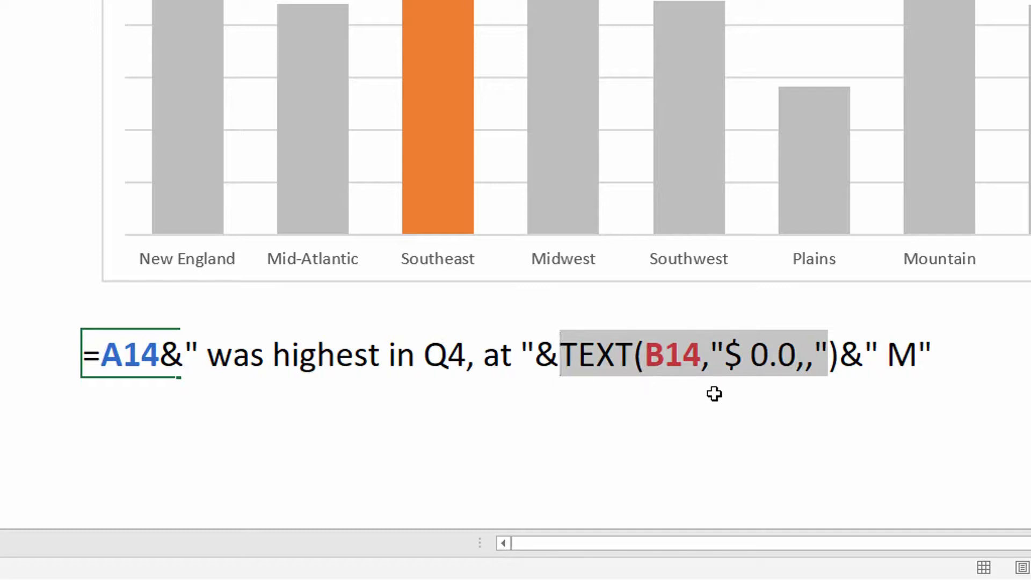
key("Delete")
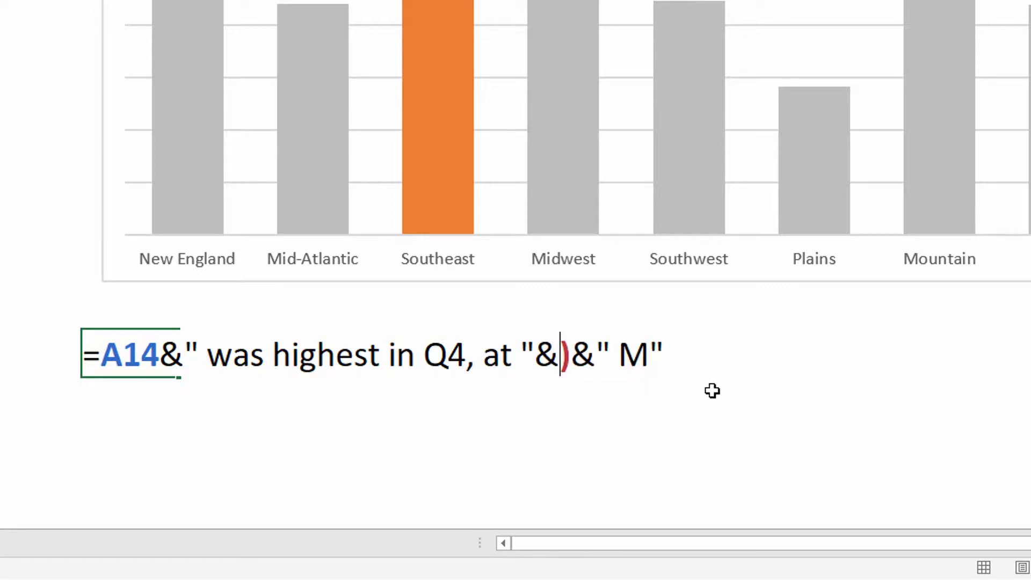
key("Escape")
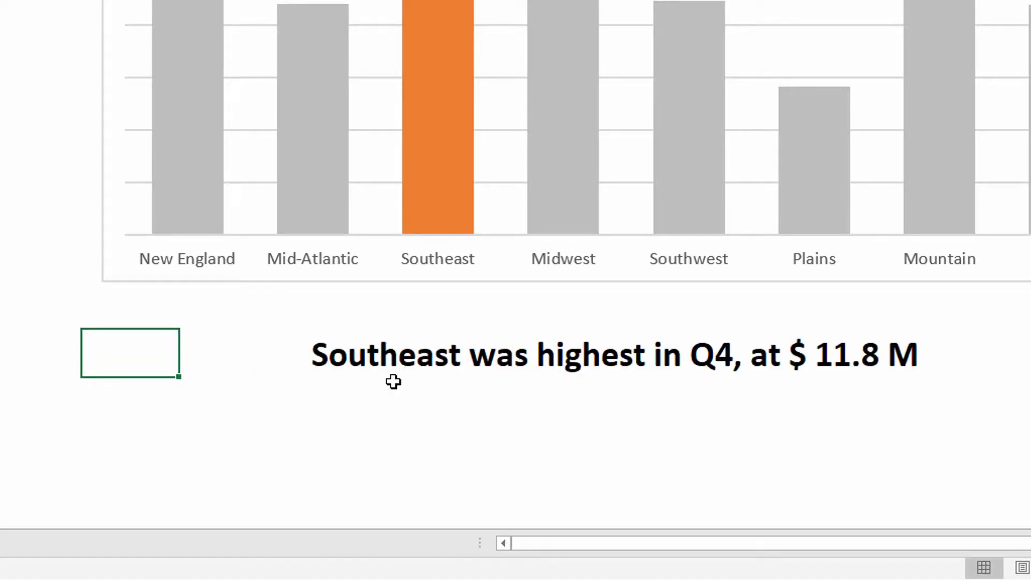
Enter the date 11/4/2018 in cell A18
left_click(67, 406)
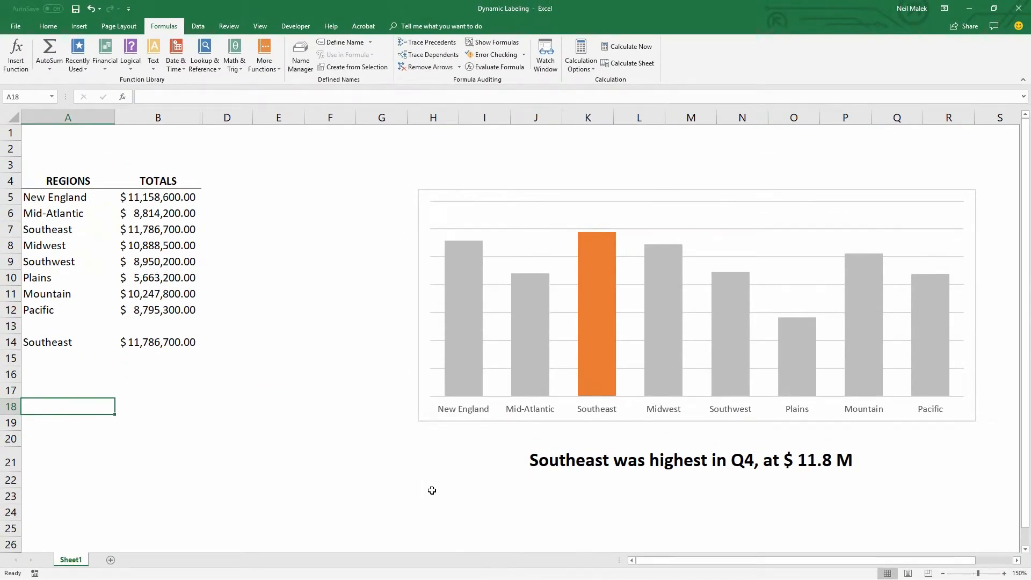
type("1")
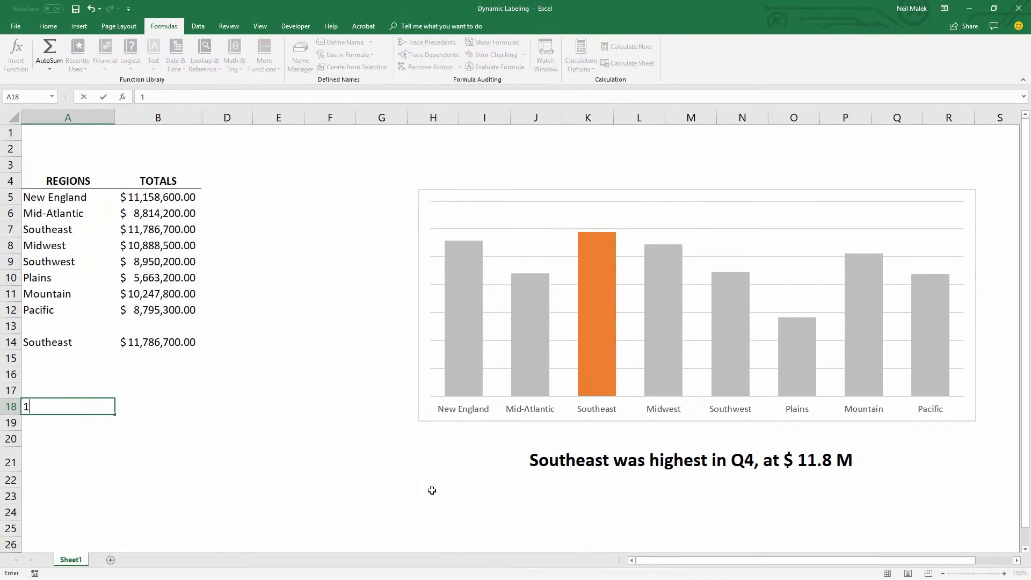
type("1/4/2018")
key("Return")
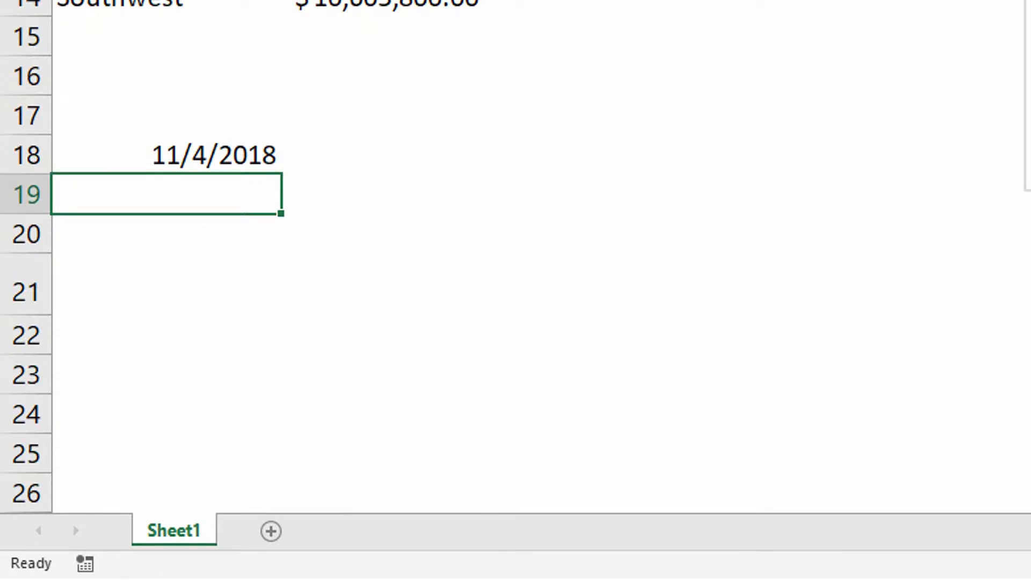
Enter =TEXT(A18,"dddd") in cell A19 to convert the date into its weekday name
type("=")
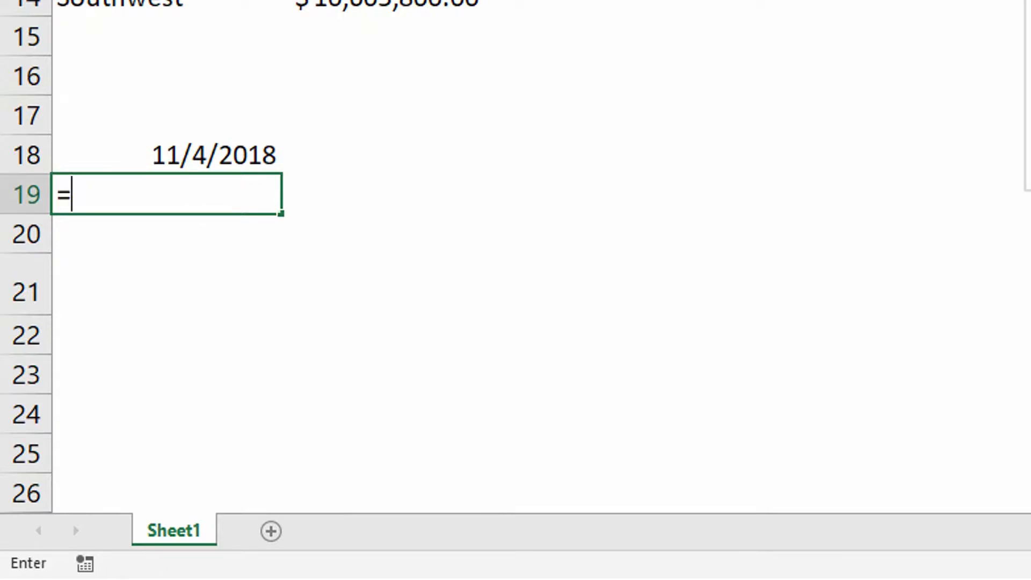
type("text")
key("Tab")
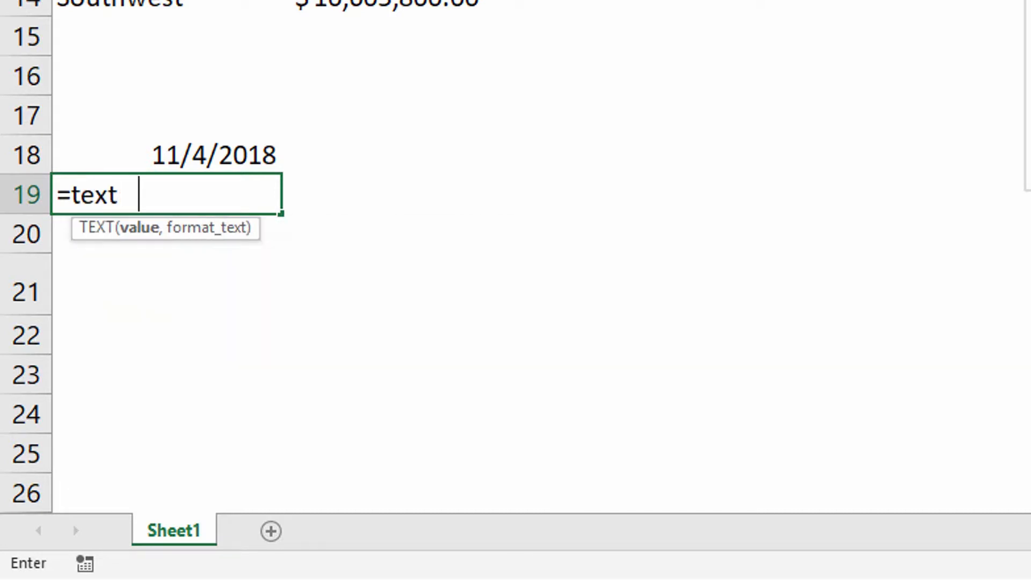
left_click(265, 154)
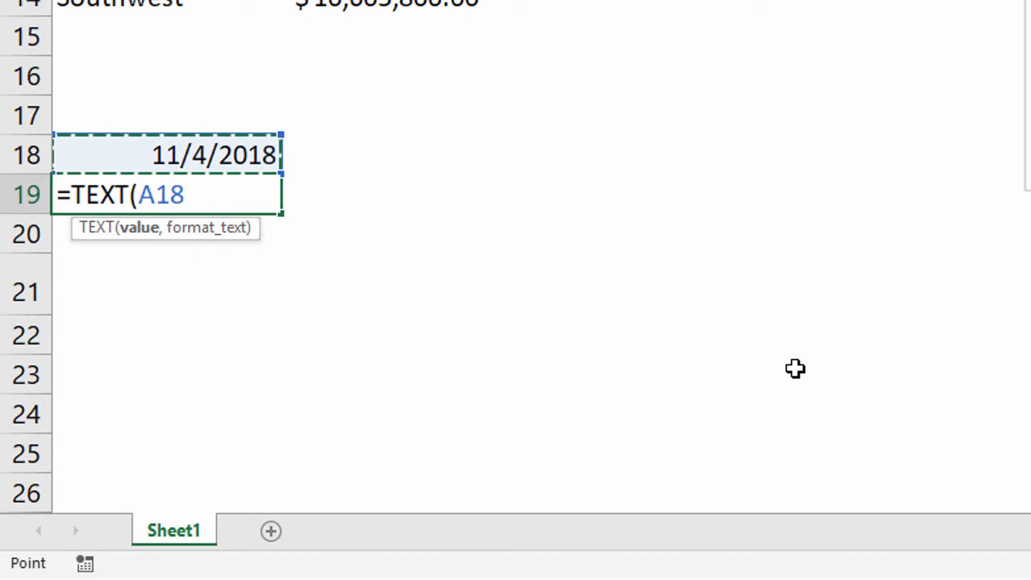
type(",")
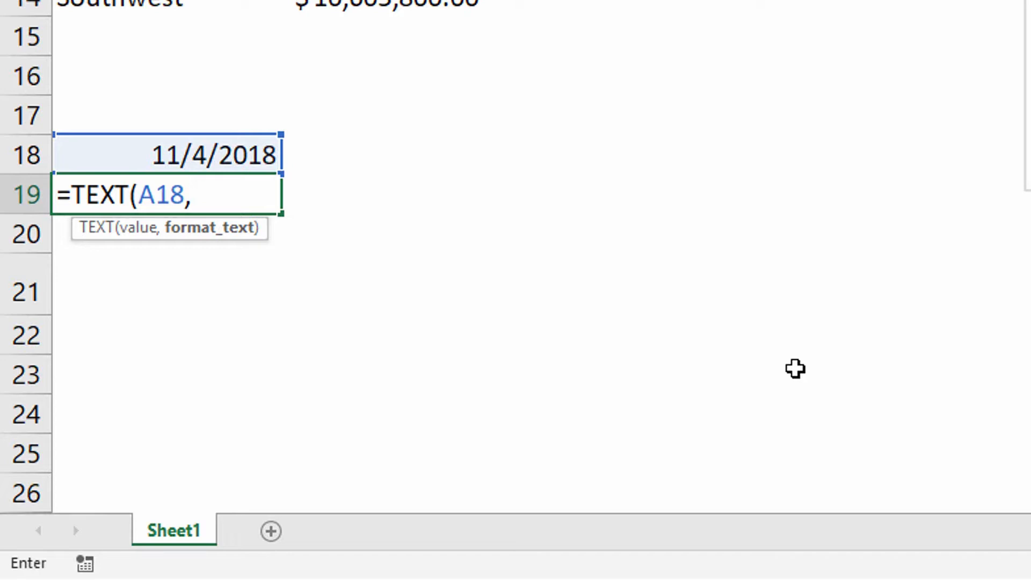
type("\"dddd")
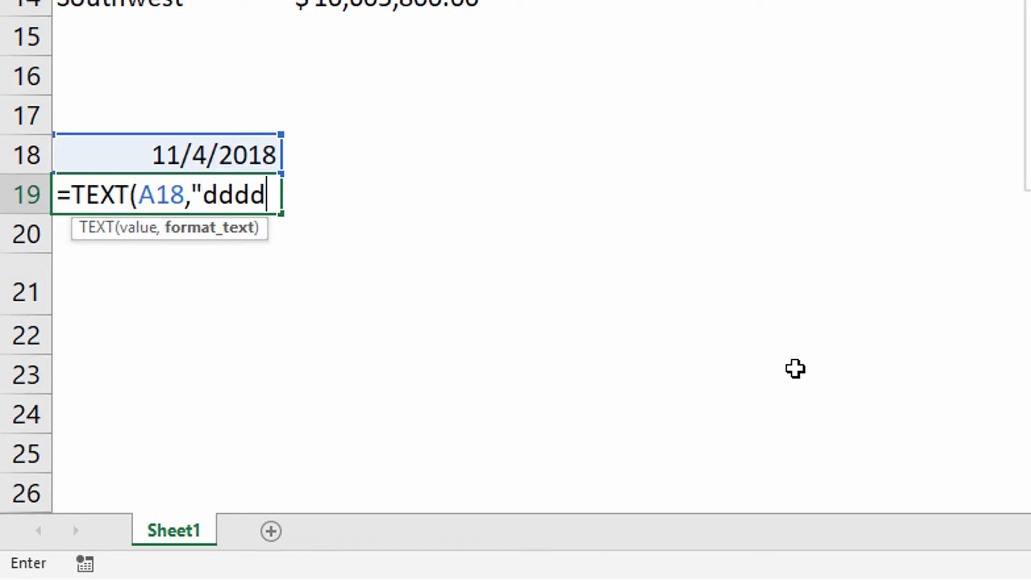
type("\")")
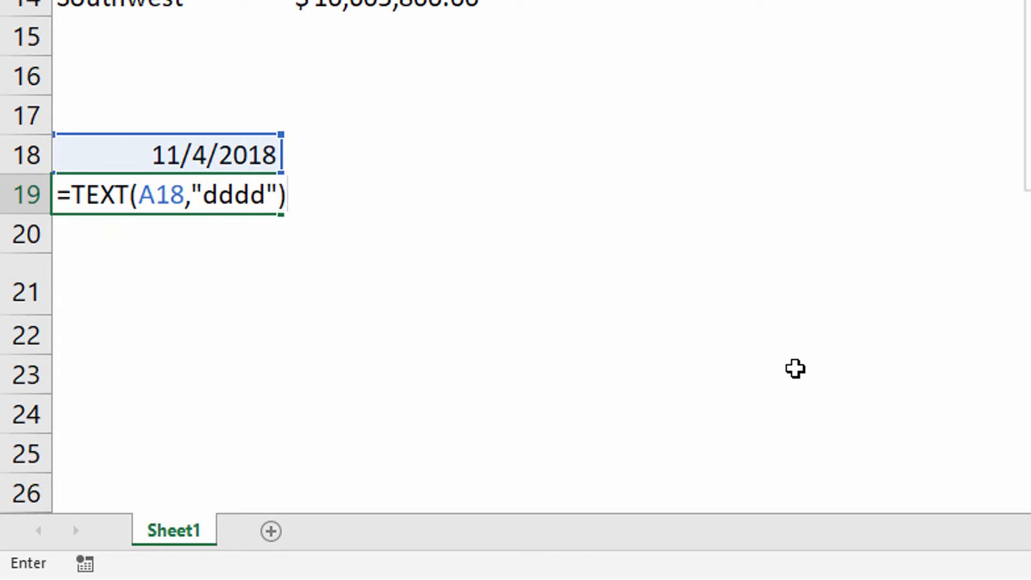
key("Return")
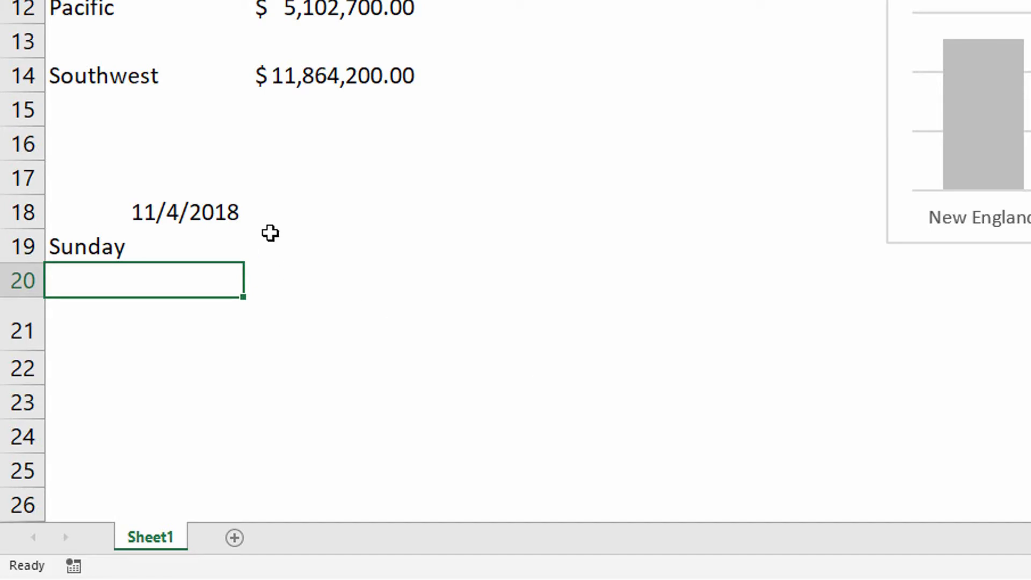
Enter =TEXT(B14,"0.0,,")&" M" in cell B15 to express the highest total in millions
left_click(305, 108)
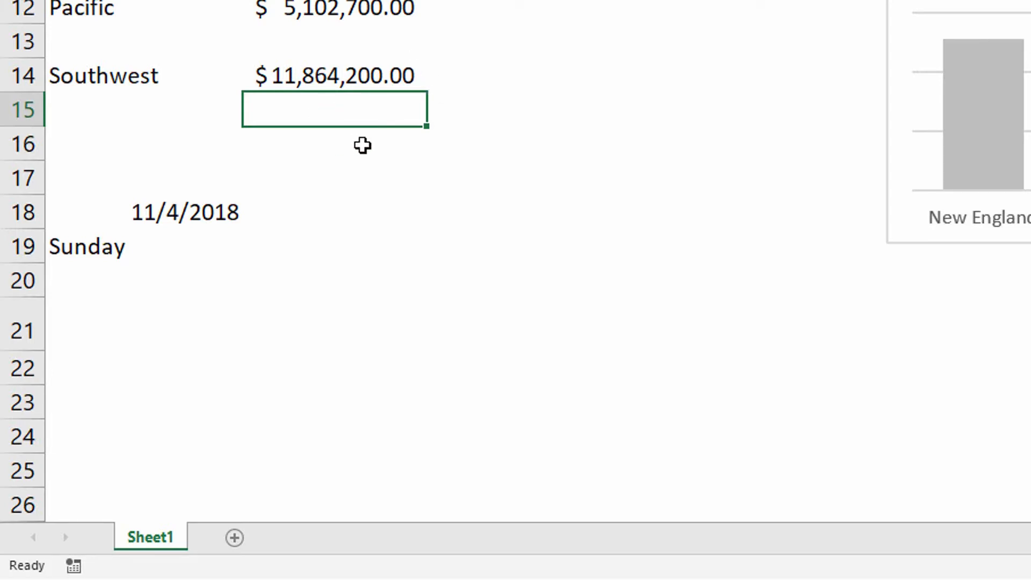
type("=tex")
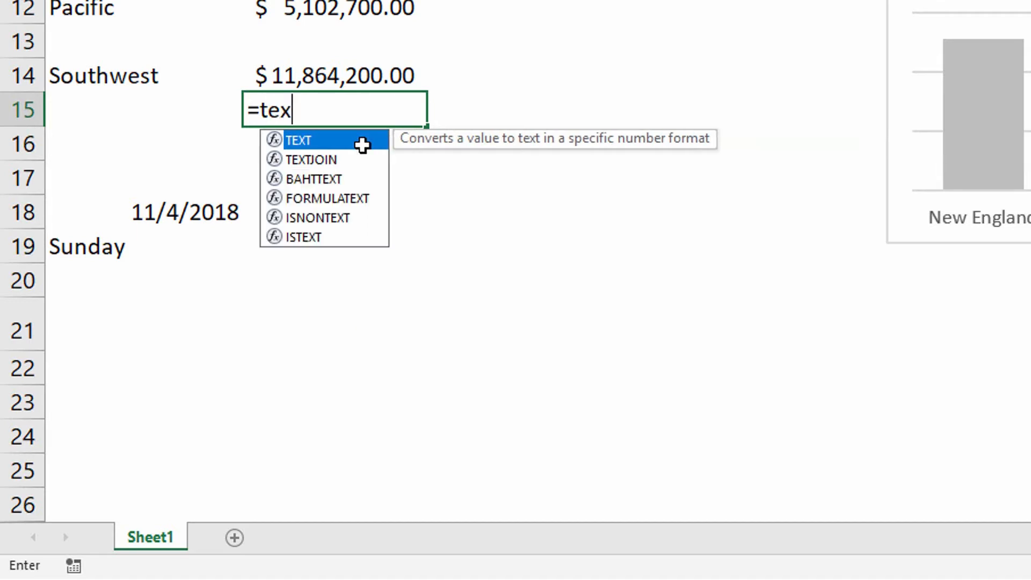
key("Tab")
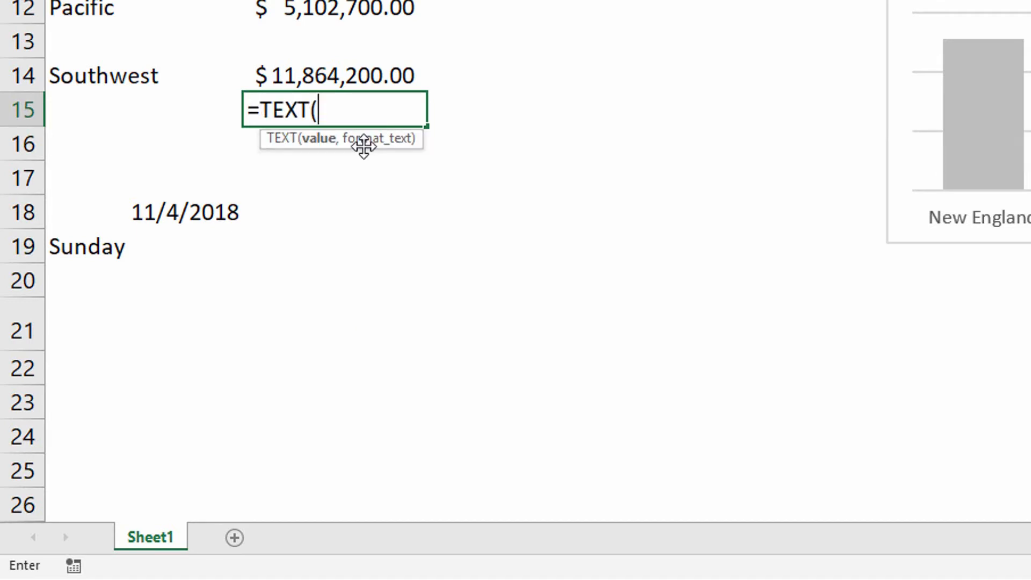
left_click(354, 78)
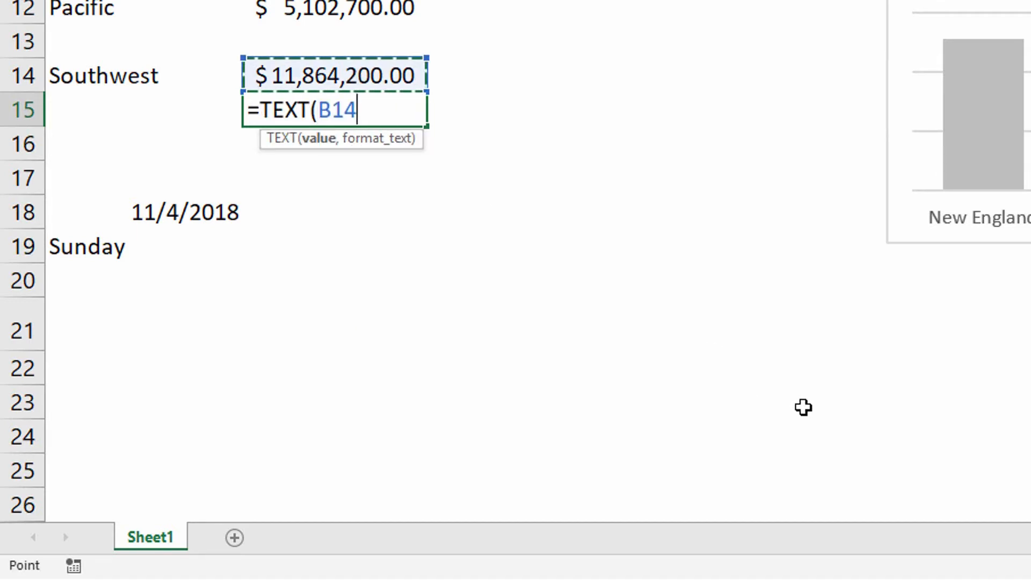
type(",")
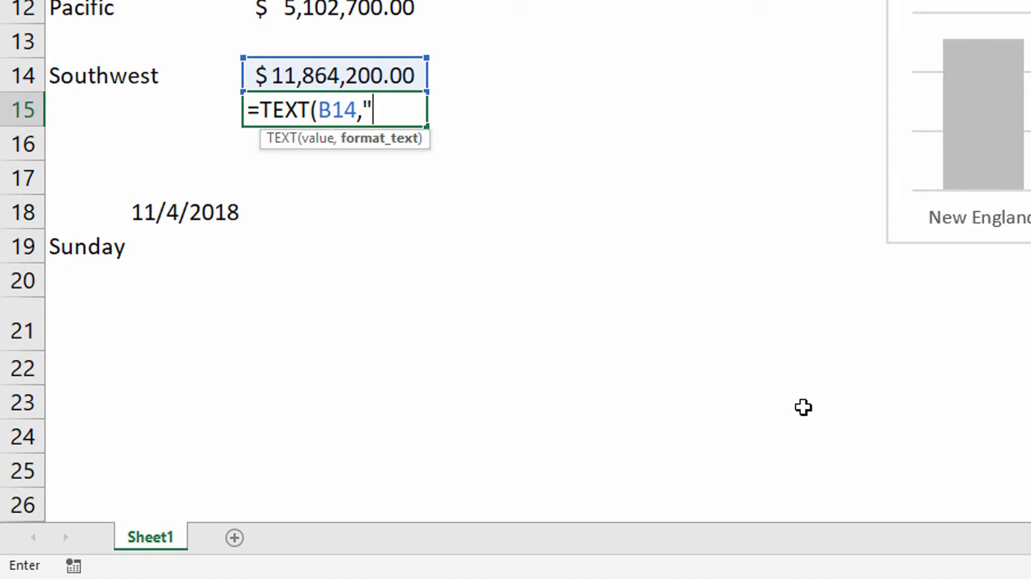
type("0.0")
type(",,")
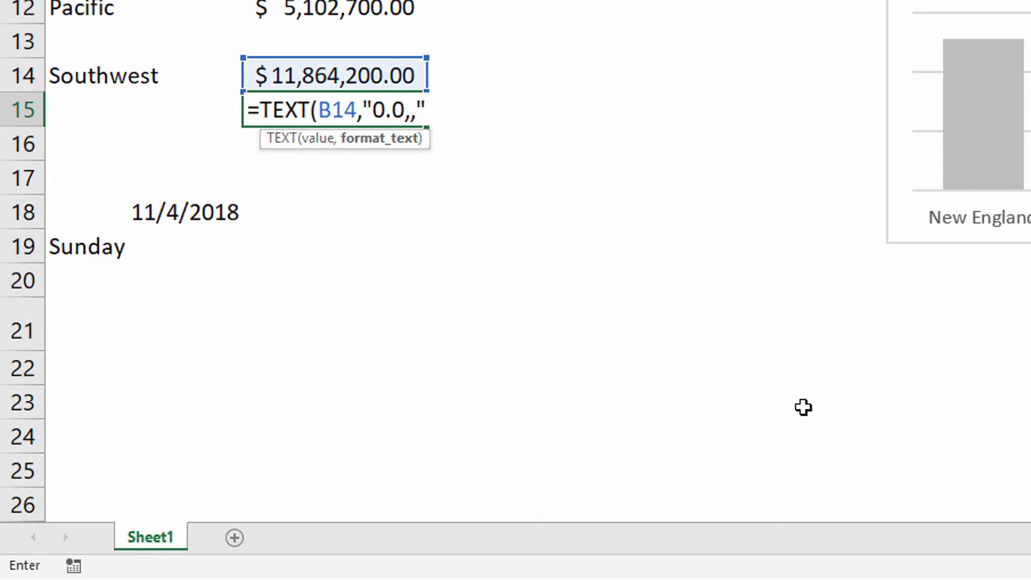
type(")")
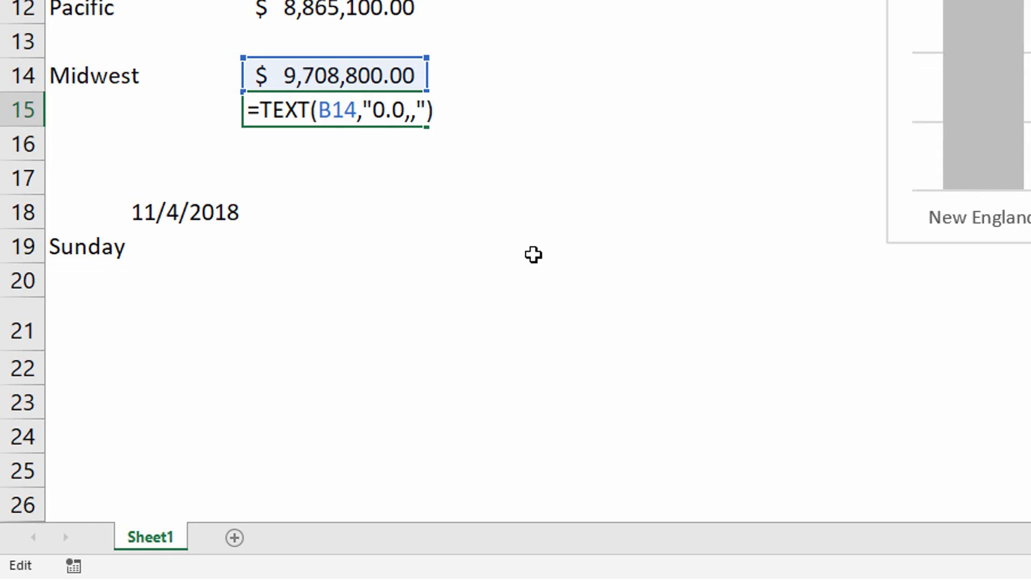
type("&\" M\"")
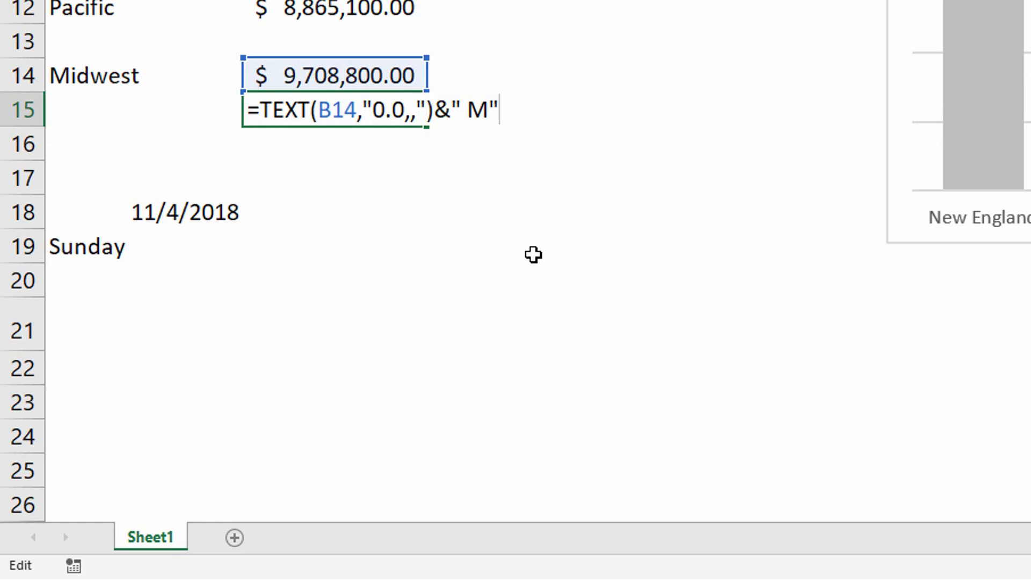
key("Return")
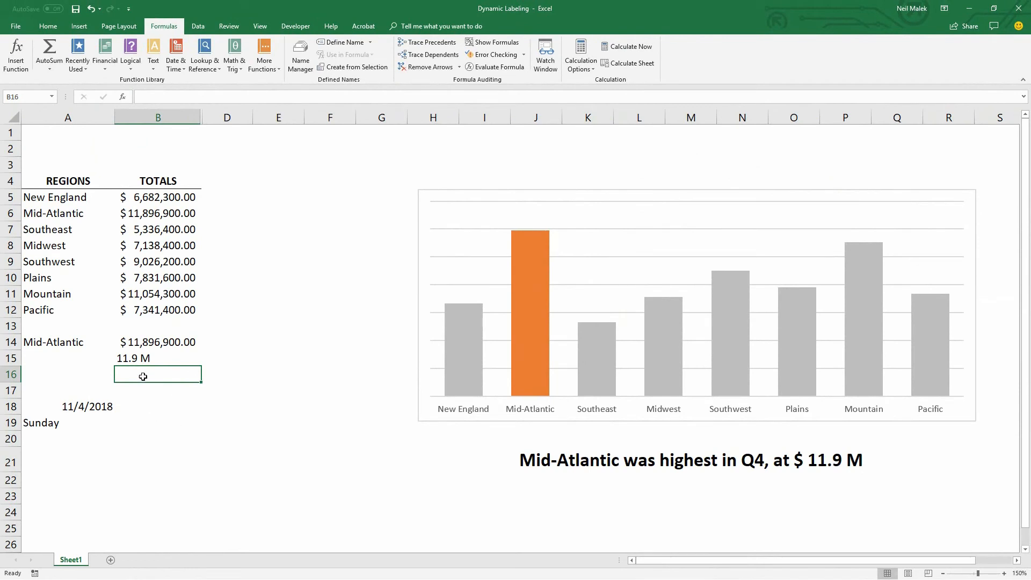
Review the formula in B15 and open the chart label formula in H21 for comparison
left_click(148, 359)
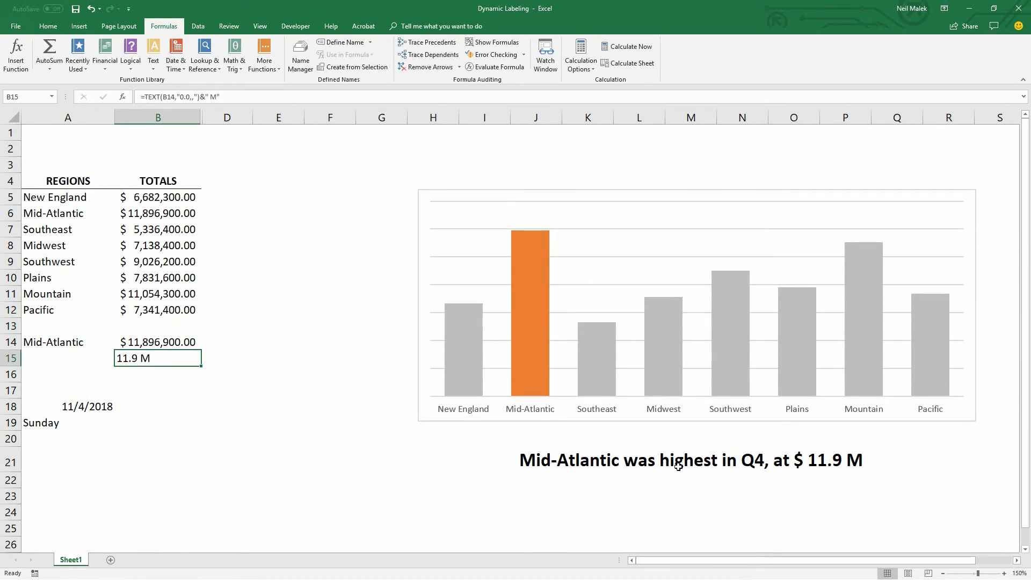
double_click(429, 462)
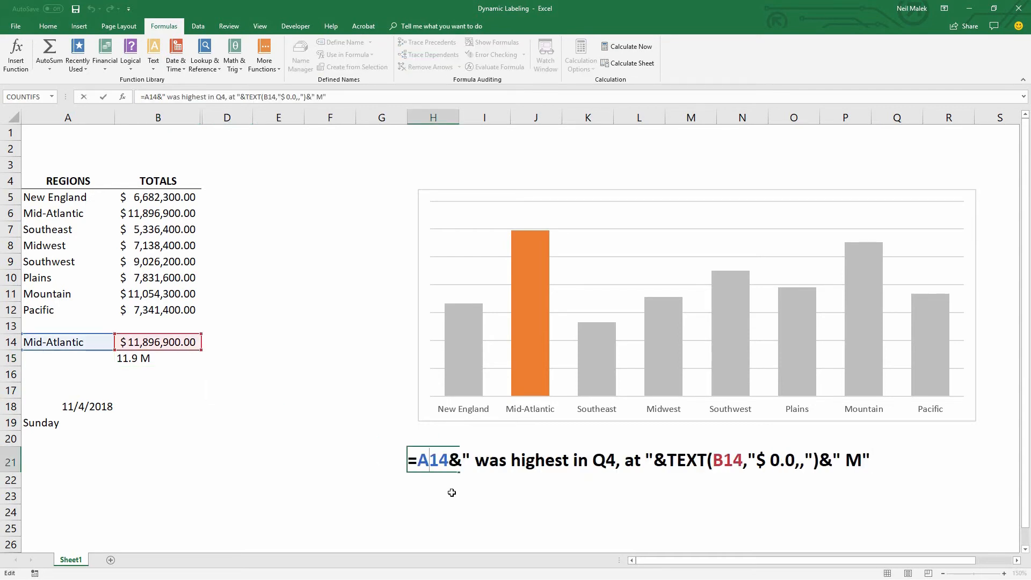